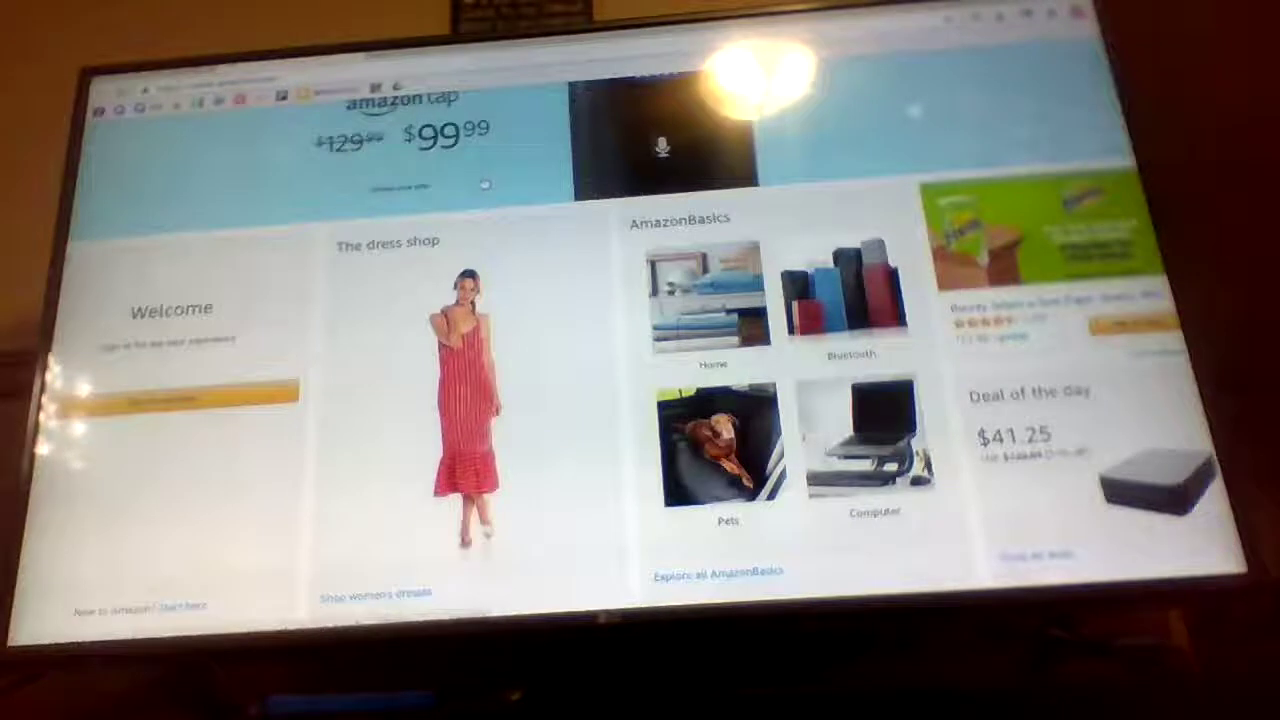
scroll(860, 403, "up", 3)
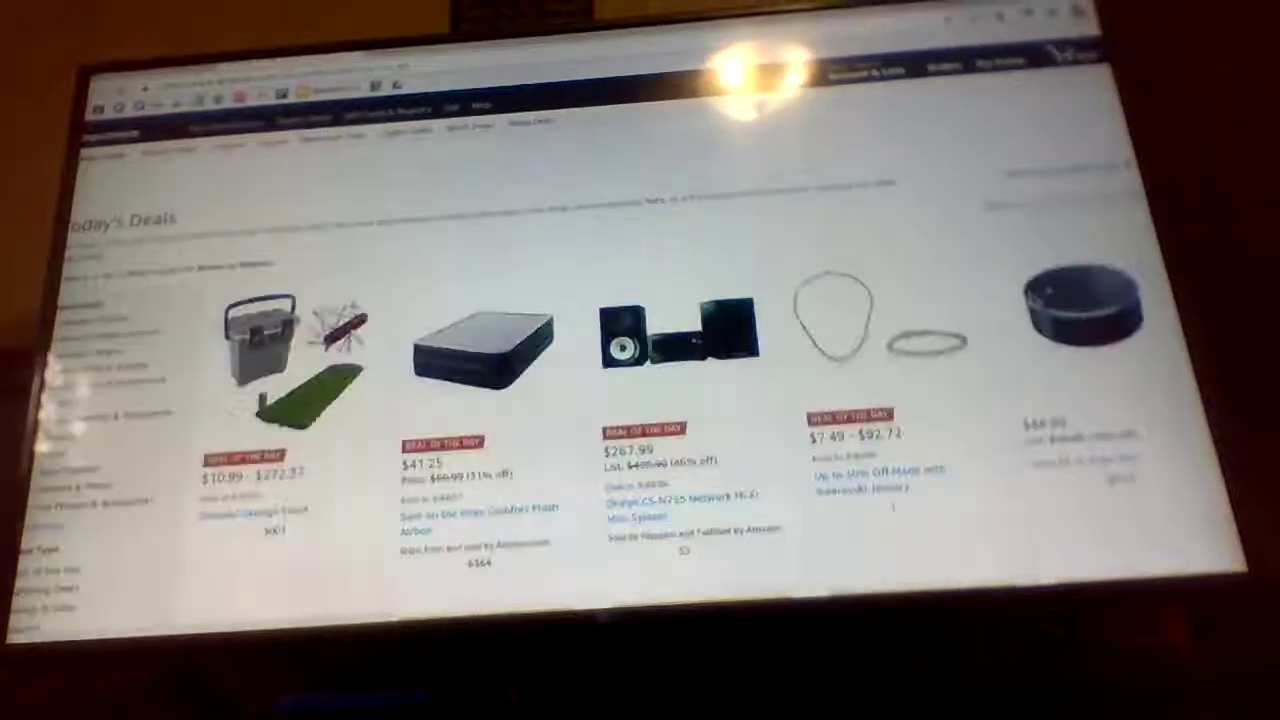
scroll(1033, 297, "down", 3)
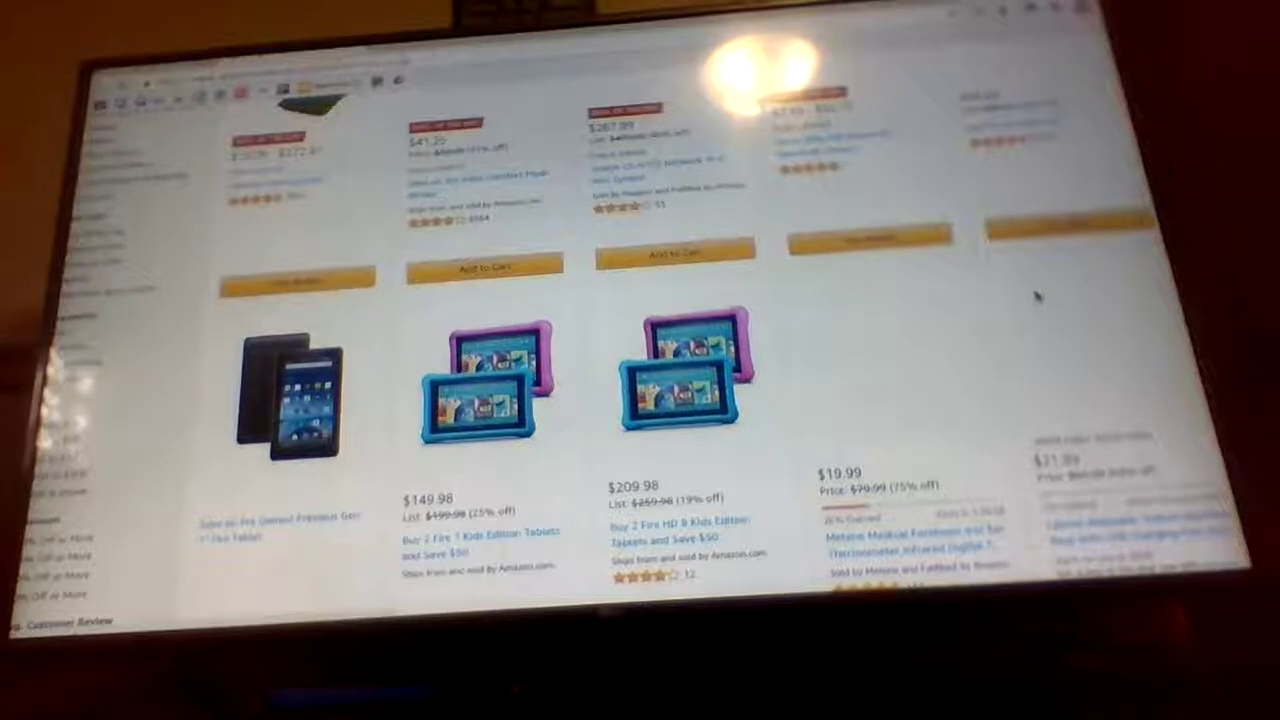
scroll(1035, 295, "down", 2)
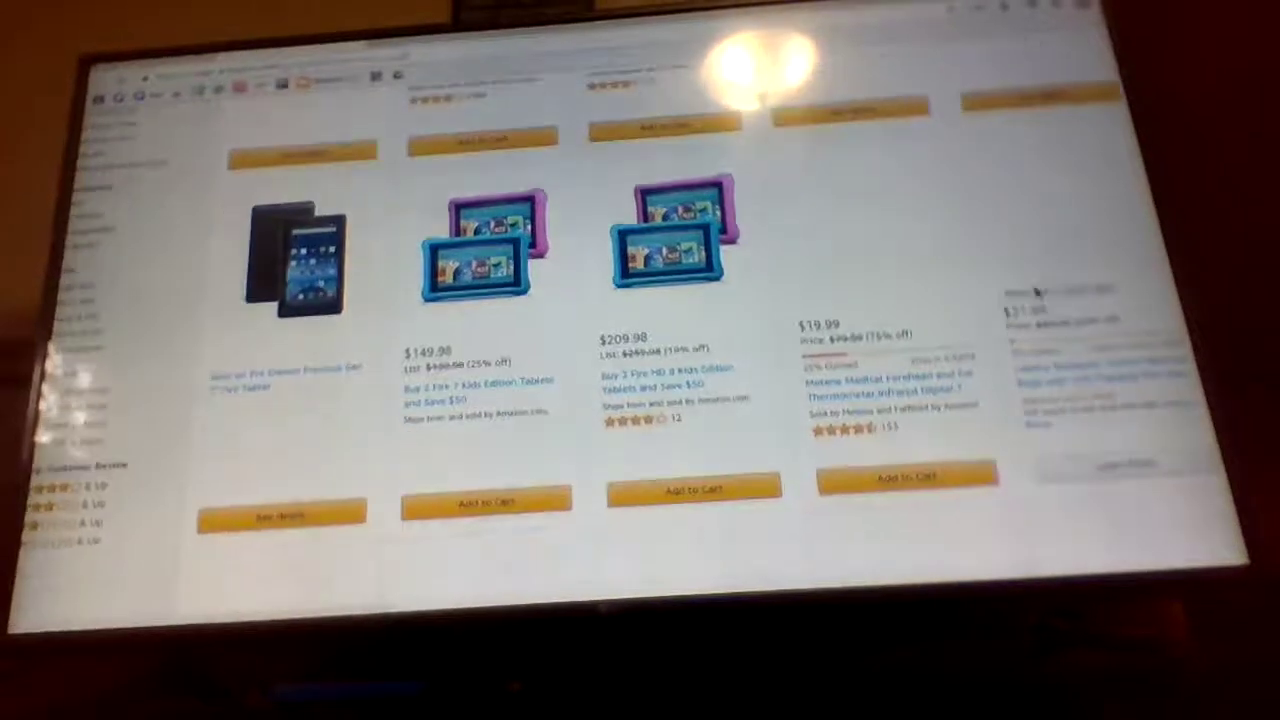
scroll(1037, 292, "down", 5)
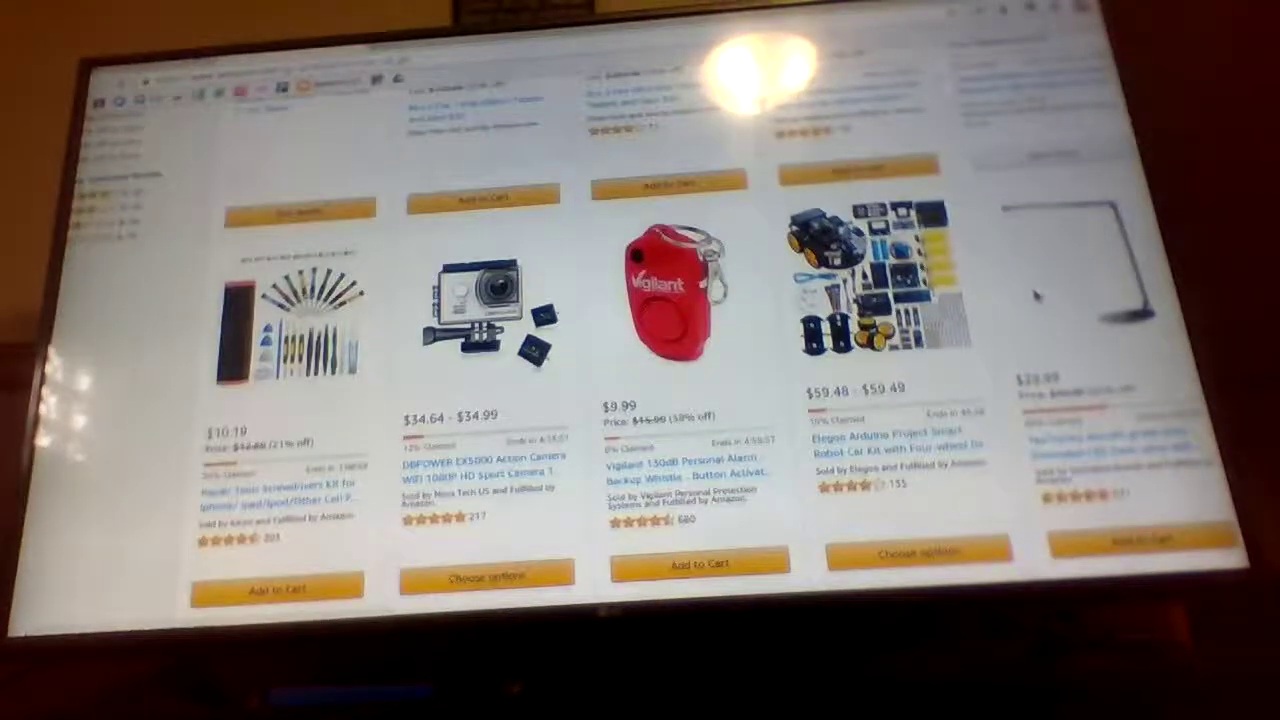
scroll(1035, 295, "down", 2)
scroll(1035, 297, "down", 5)
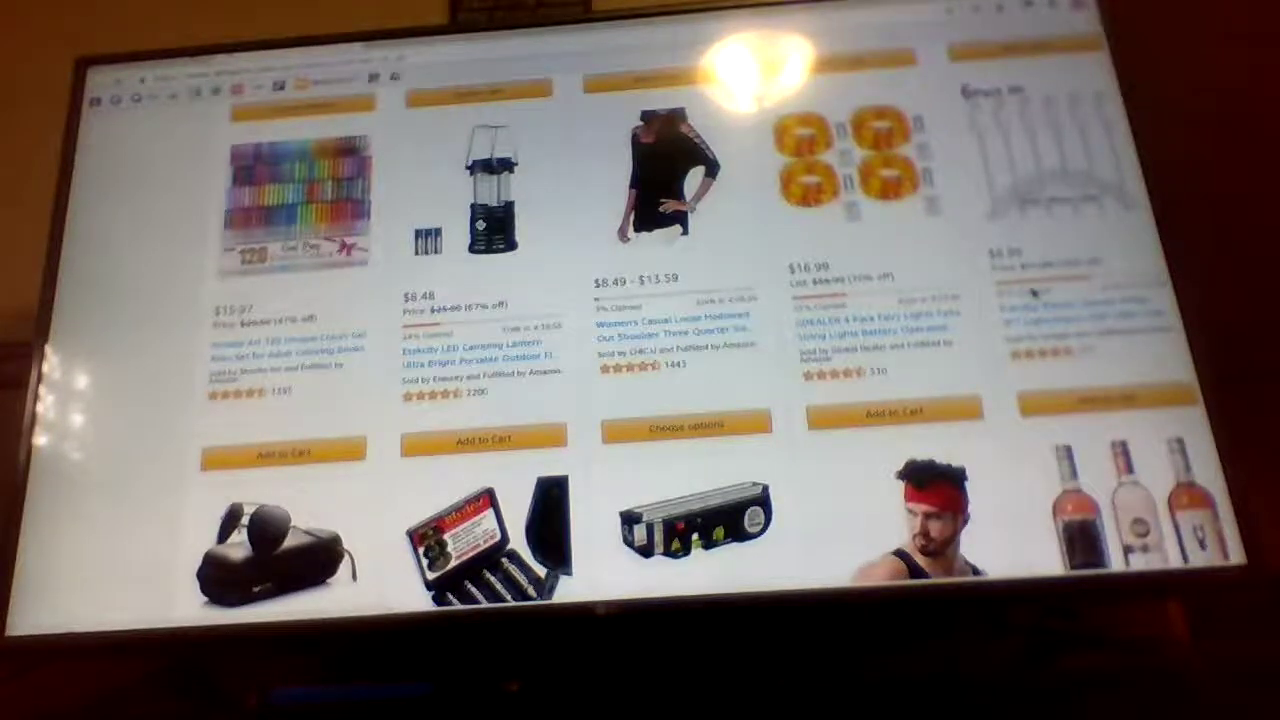
scroll(1035, 297, "down", 3)
scroll(1035, 295, "down", 3)
scroll(1036, 295, "down", 3)
scroll(1036, 295, "down", 5)
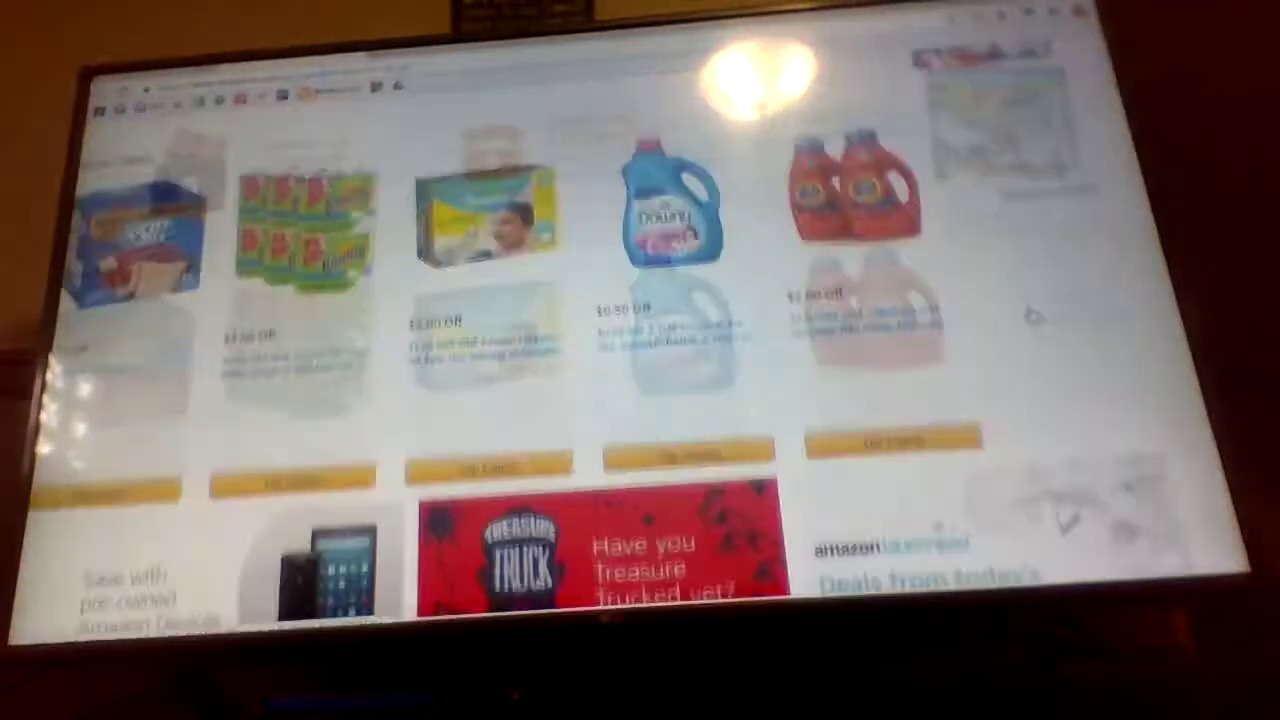
scroll(1035, 300, "down", 1)
scroll(1033, 313, "up", 6)
scroll(1033, 313, "up", 10)
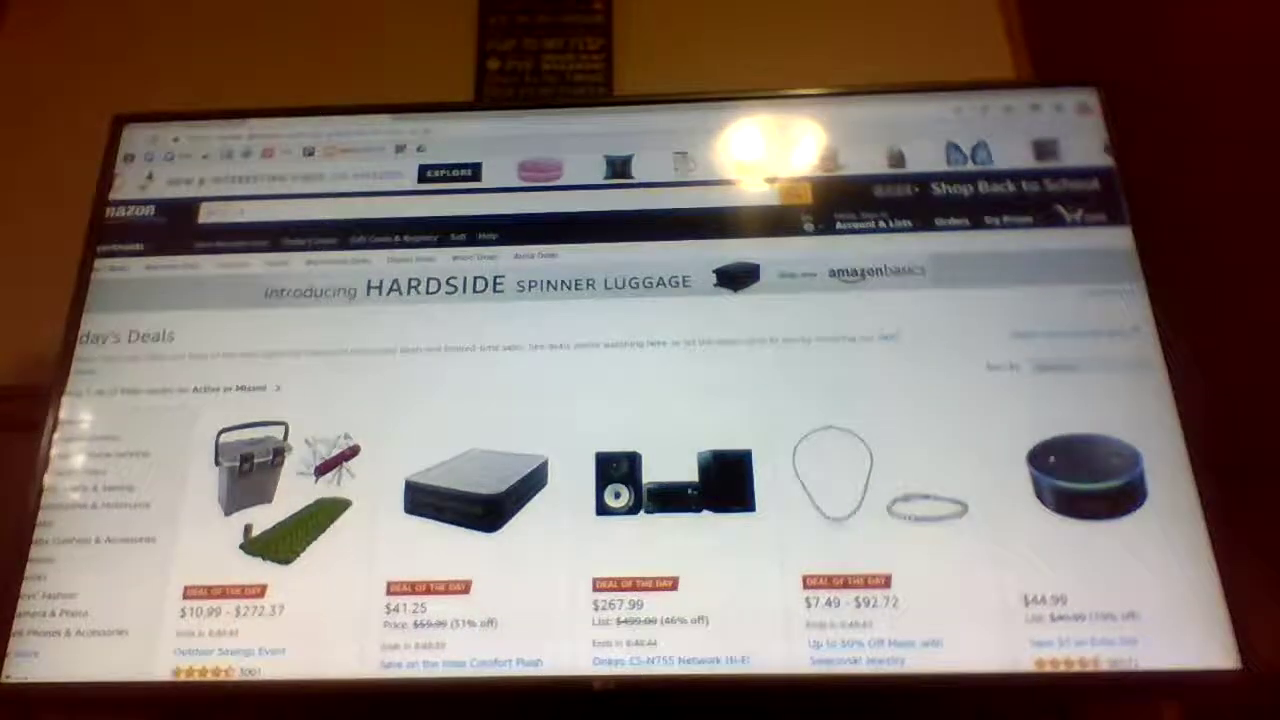
type("xbox one")
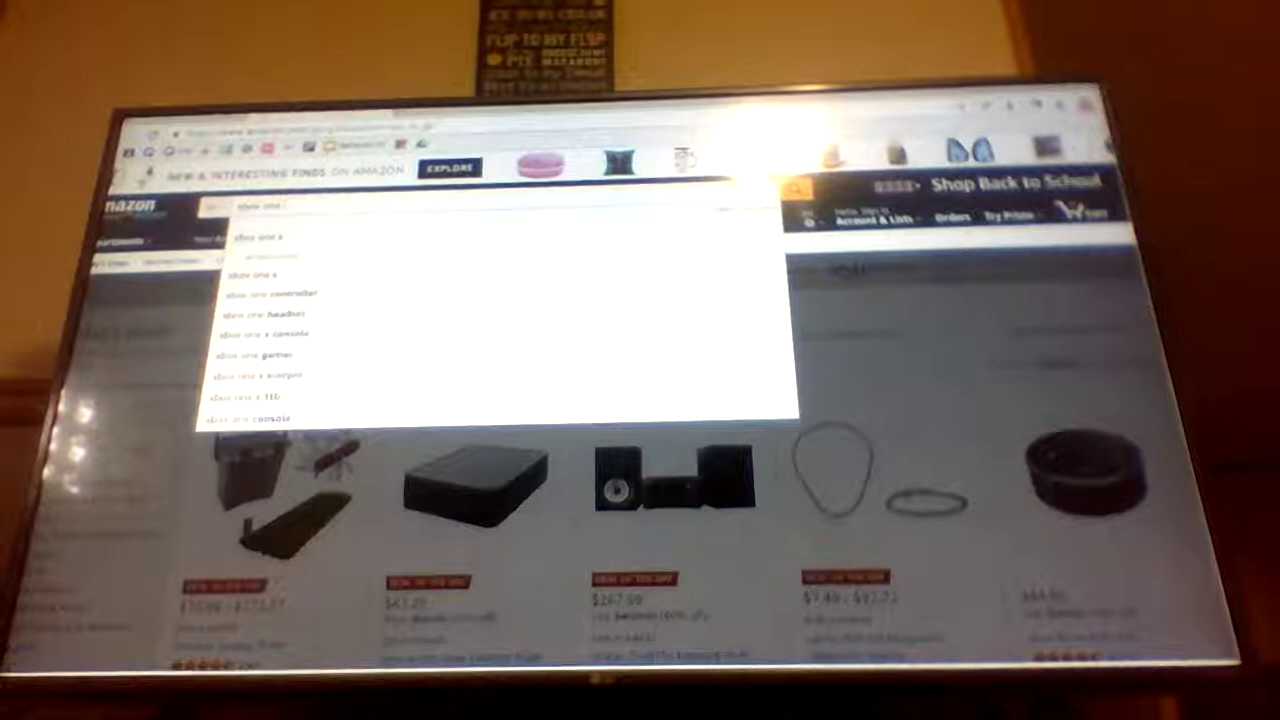
type("controller")
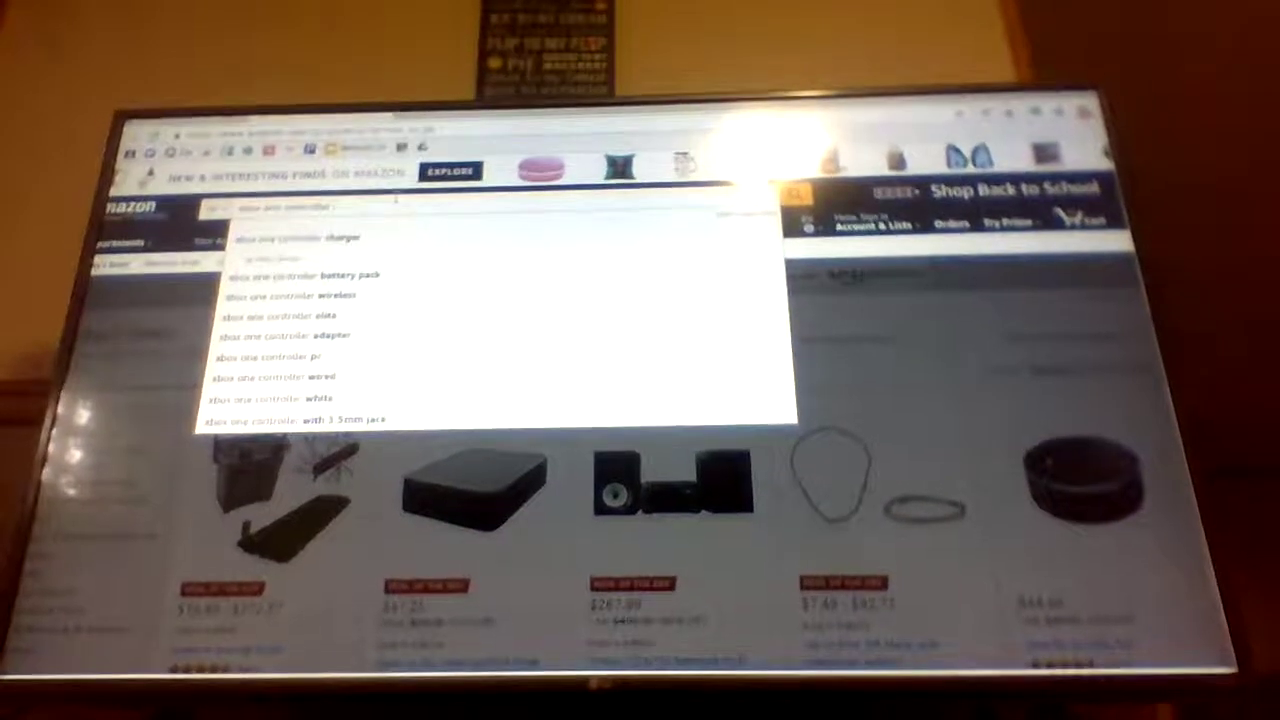
type("sil")
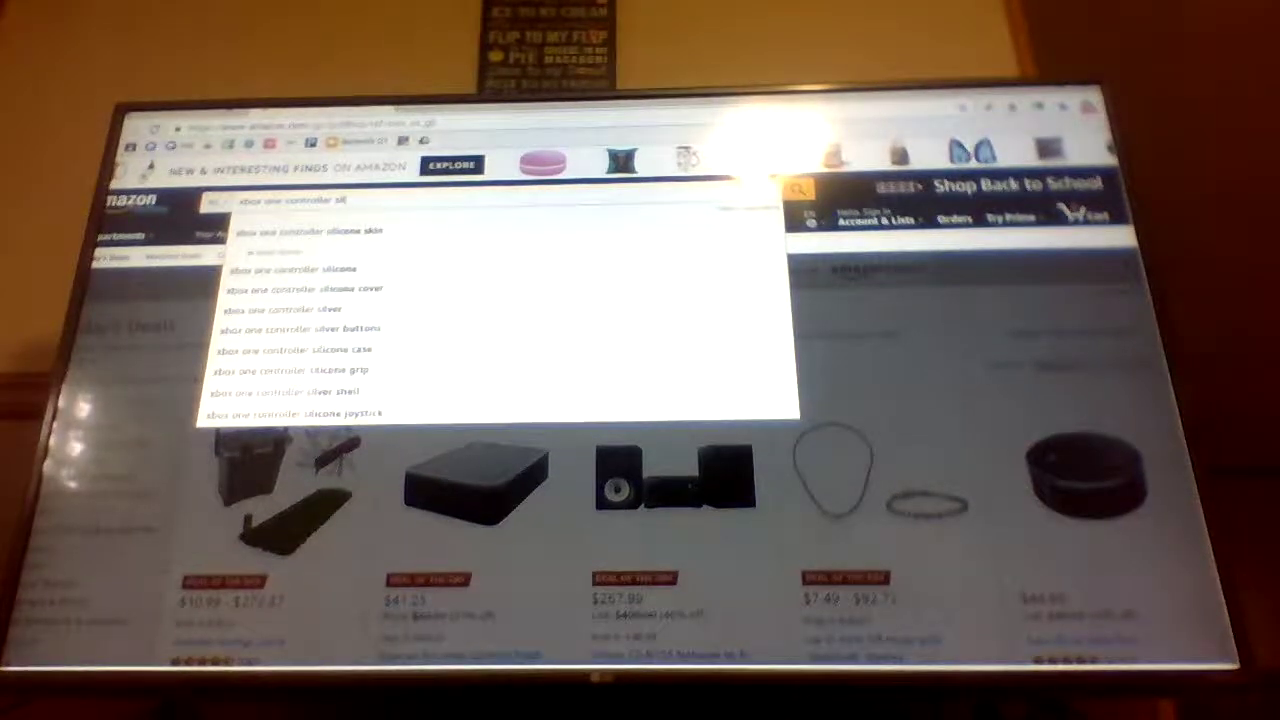
Select the 'xbox one controller silicone skin' suggestion in Amazon's search box.
key("Down")
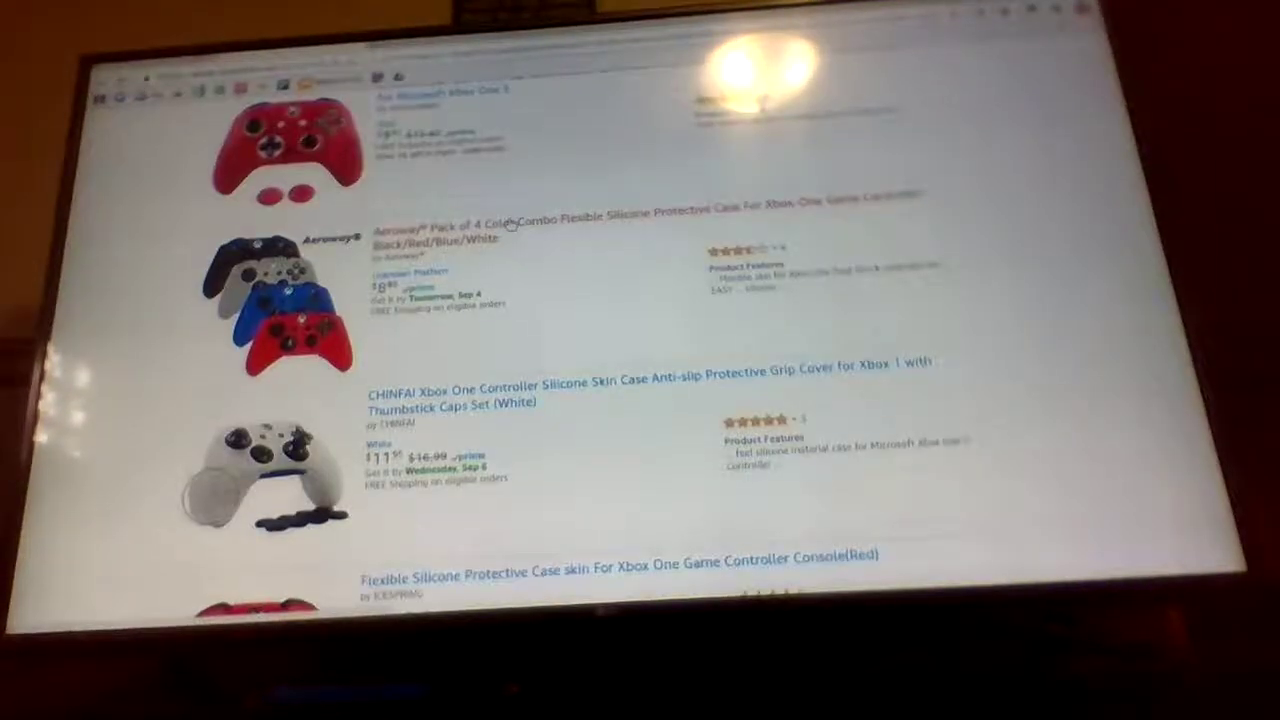
scroll(510, 226, "down", 3)
scroll(508, 228, "down", 5)
scroll(508, 230, "down", 5)
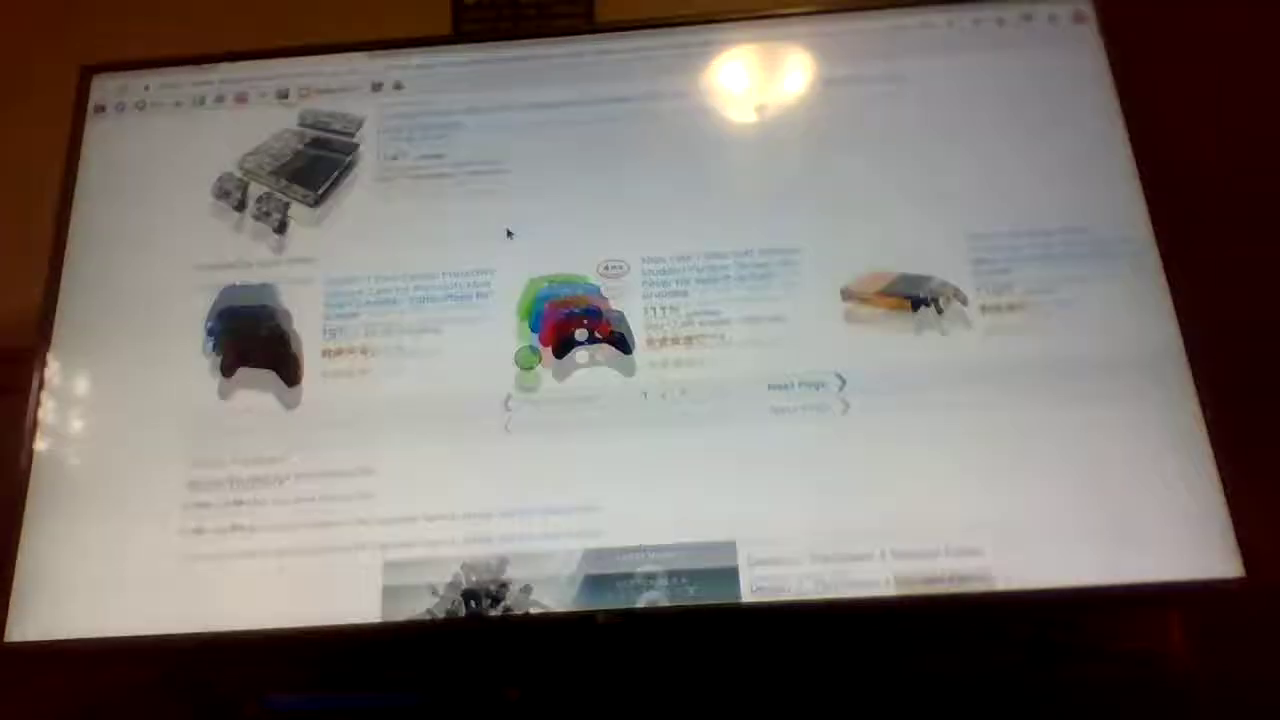
scroll(508, 232, "down", 3)
scroll(508, 235, "up", 1)
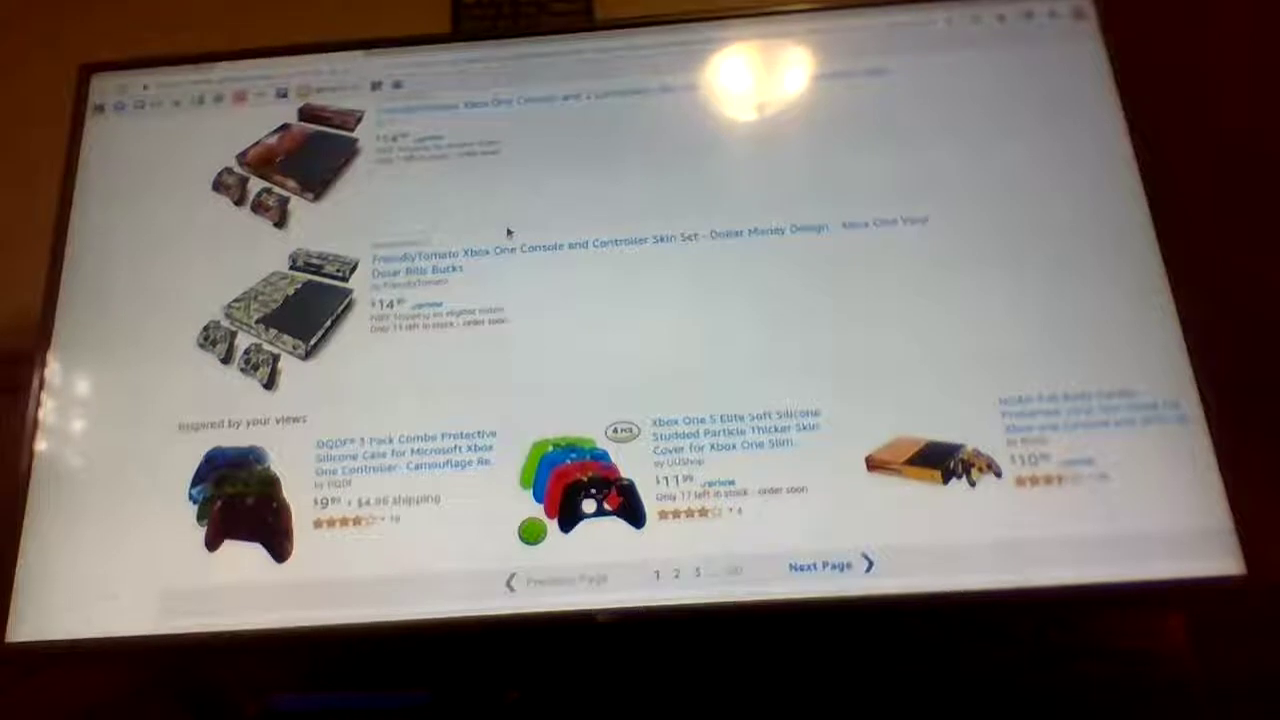
scroll(508, 230, "up", 10)
scroll(508, 230, "up", 10)
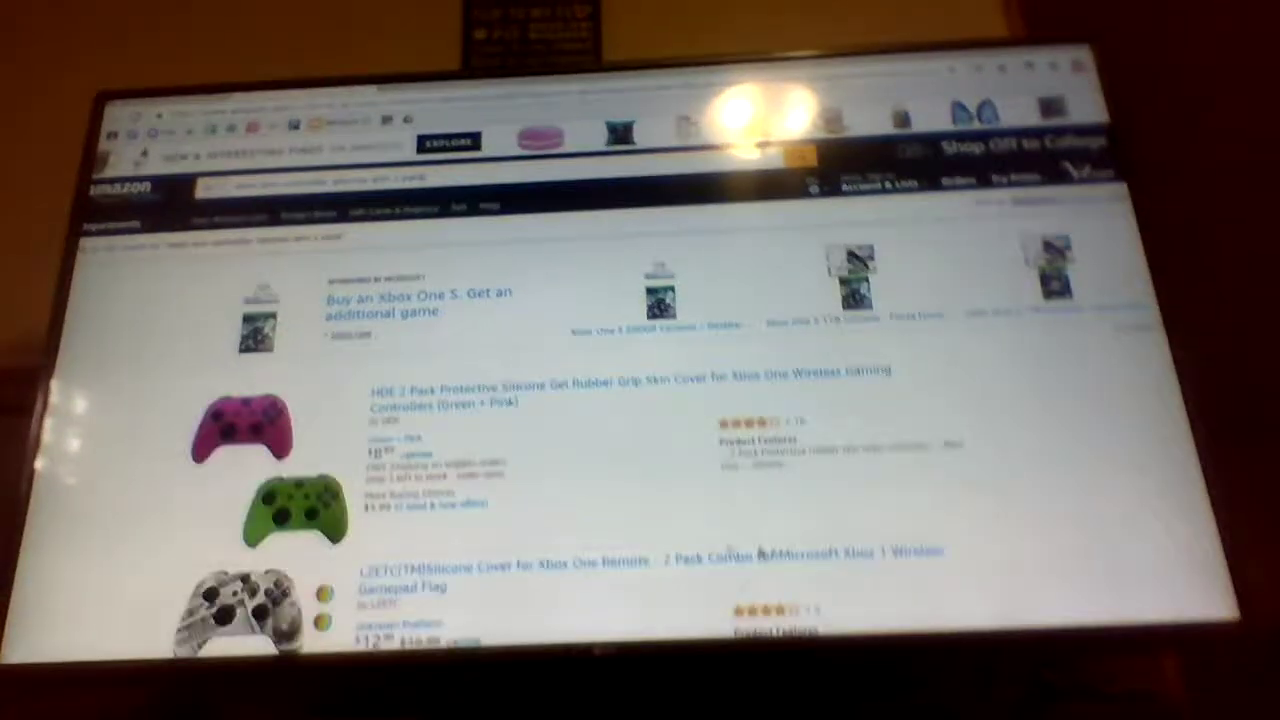
scroll(760, 552, "down", 4)
scroll(760, 552, "down", 2)
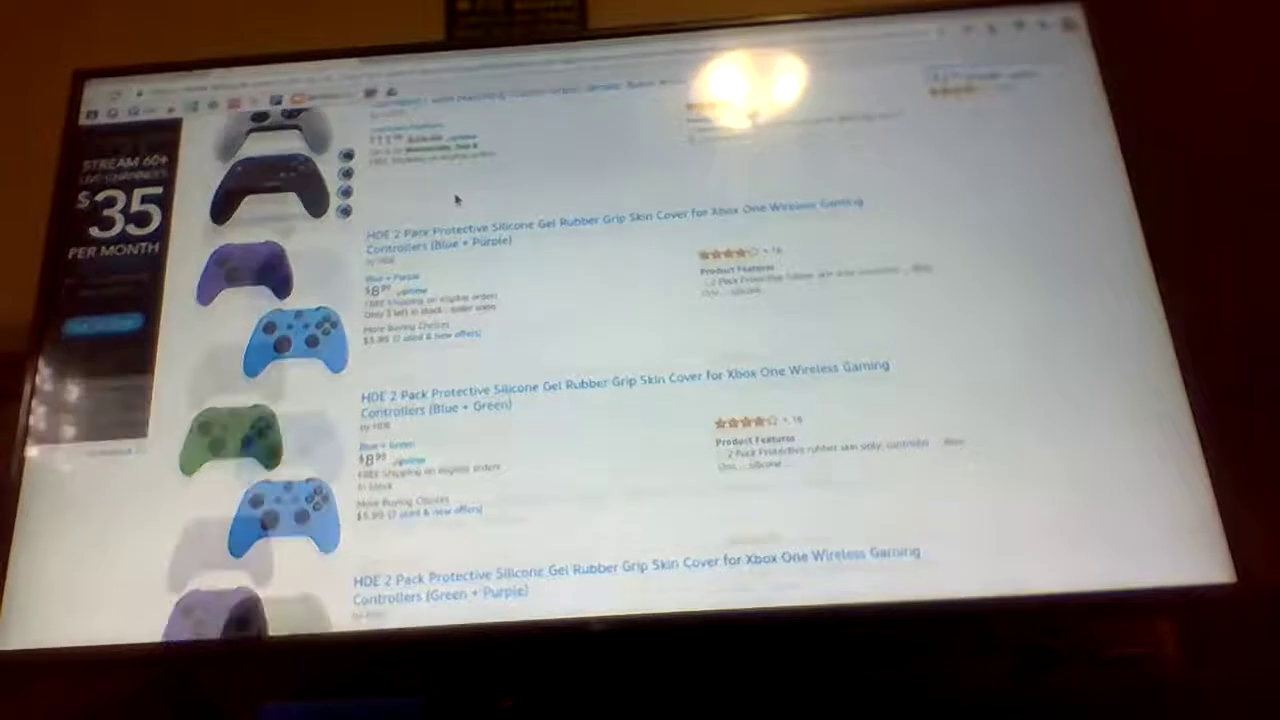
scroll(460, 196, "down", 3)
scroll(470, 194, "down", 3)
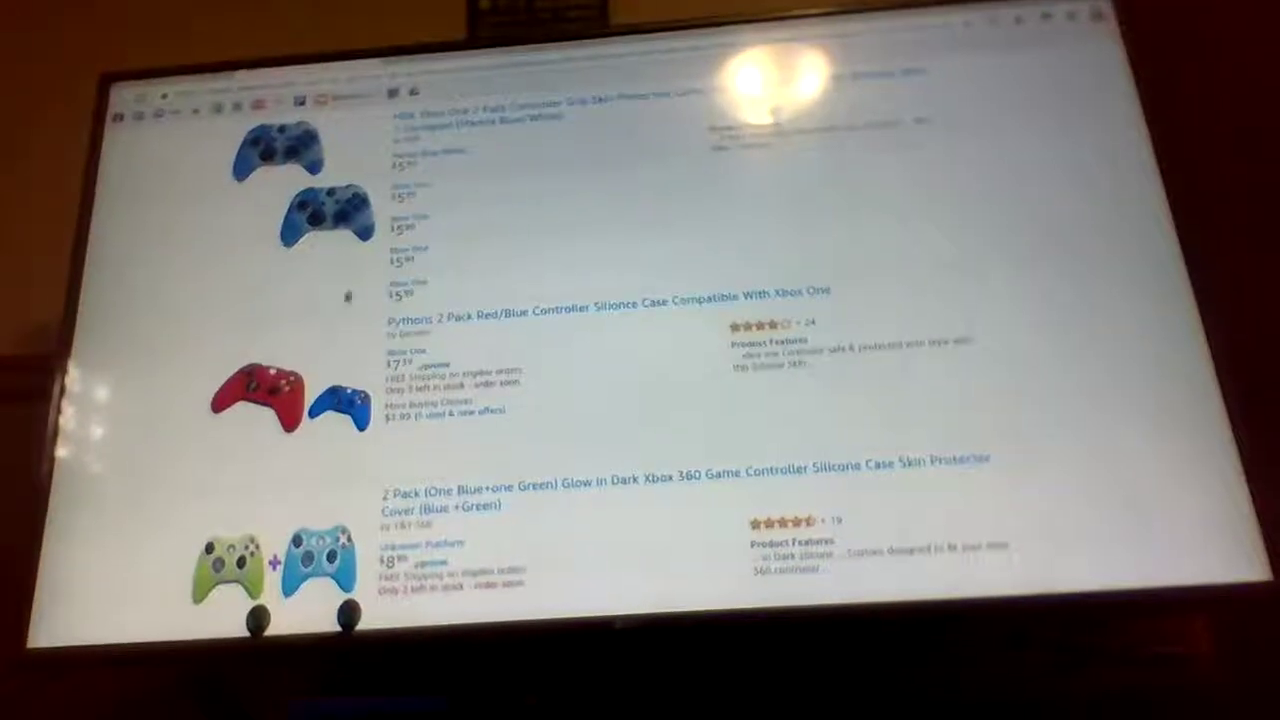
scroll(573, 145, "down", 2)
scroll(573, 145, "down", 1)
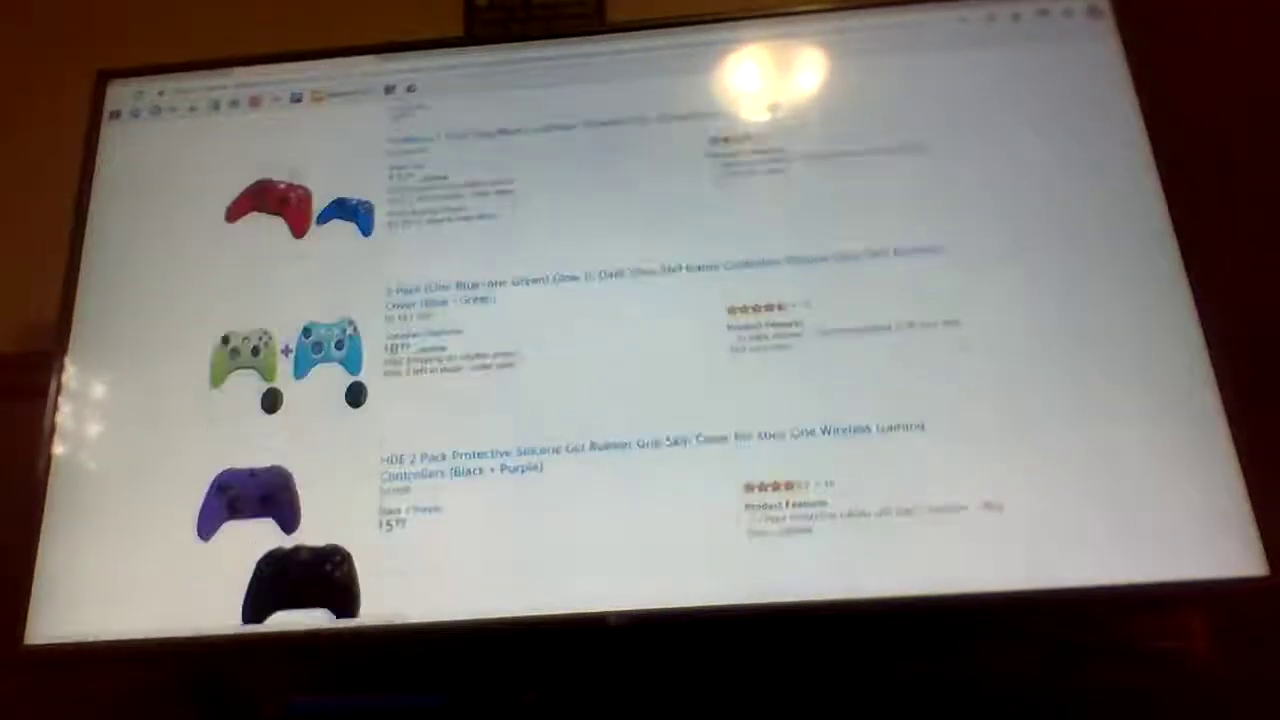
scroll(573, 145, "down", 1)
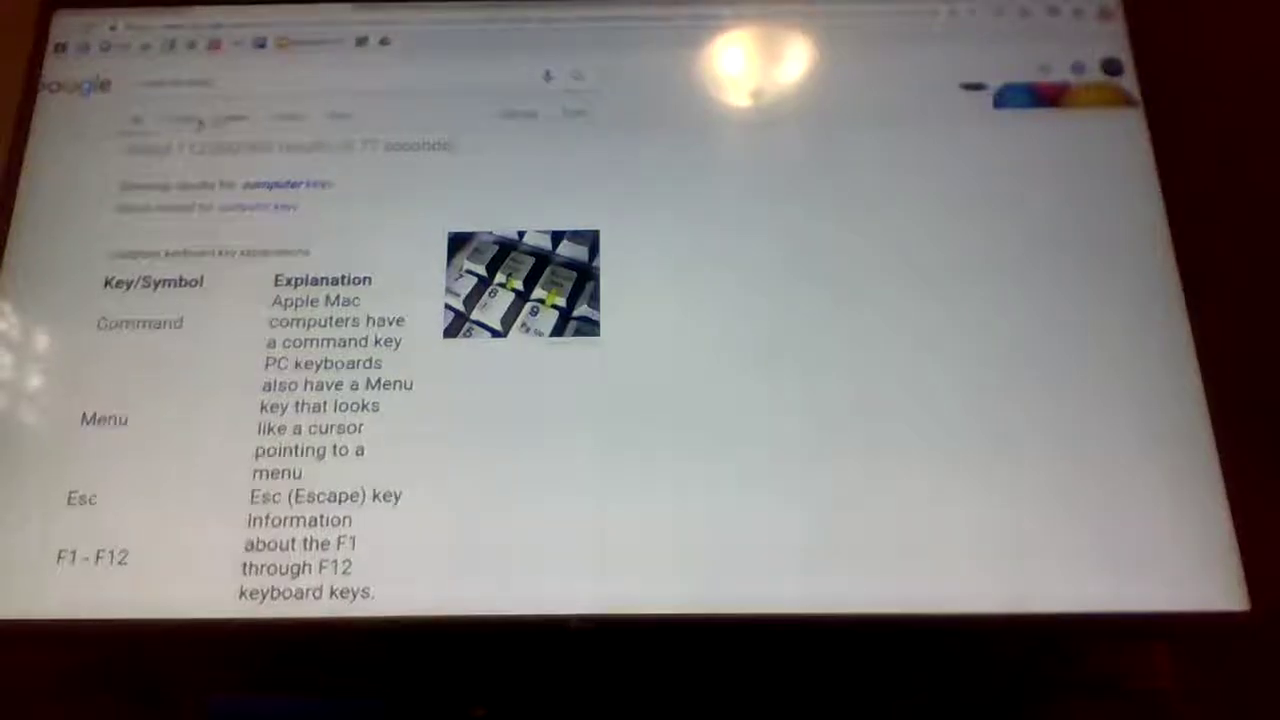
Browse the keyboard image results, previewing the grey keyboard photo and the next image.
left_click(198, 120)
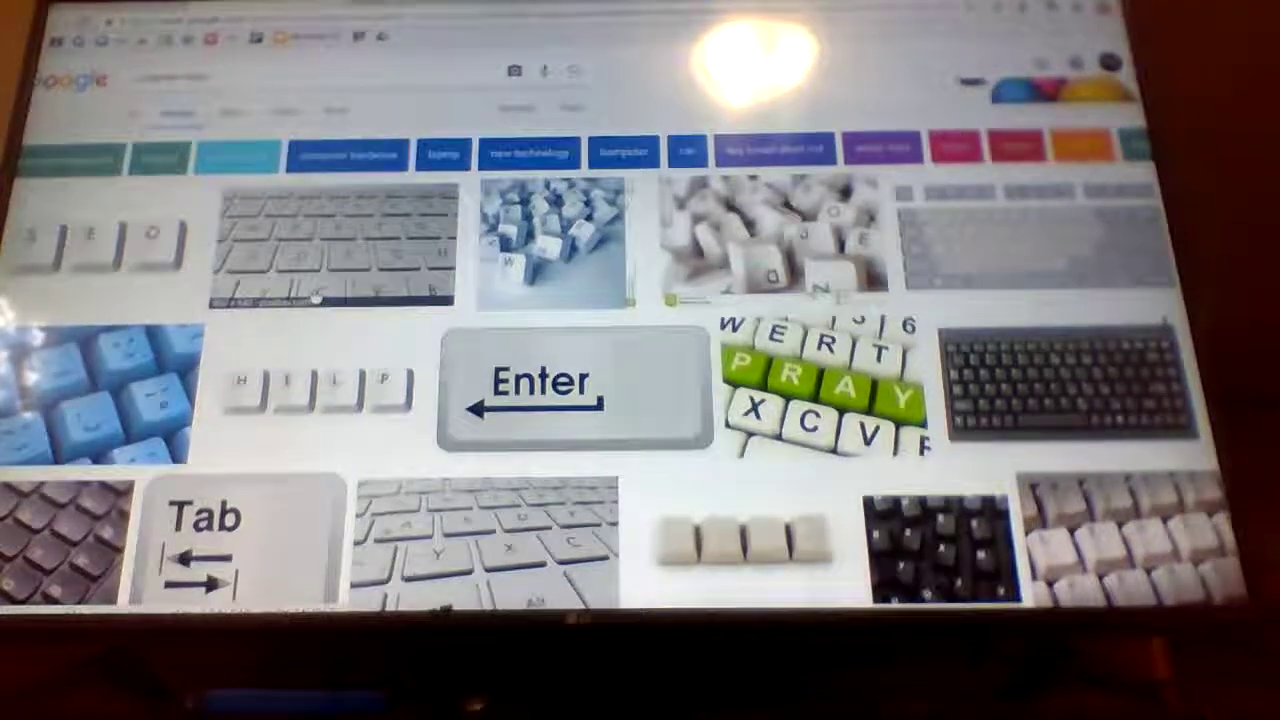
left_click(330, 255)
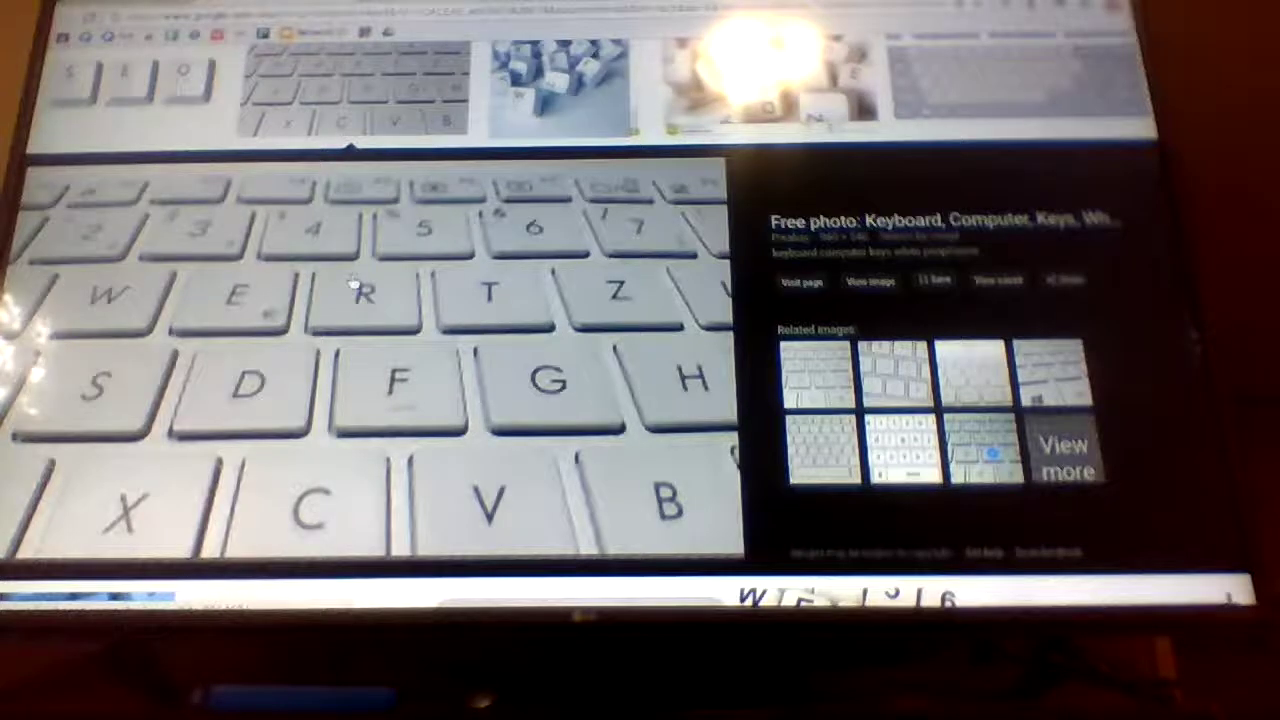
key("Right")
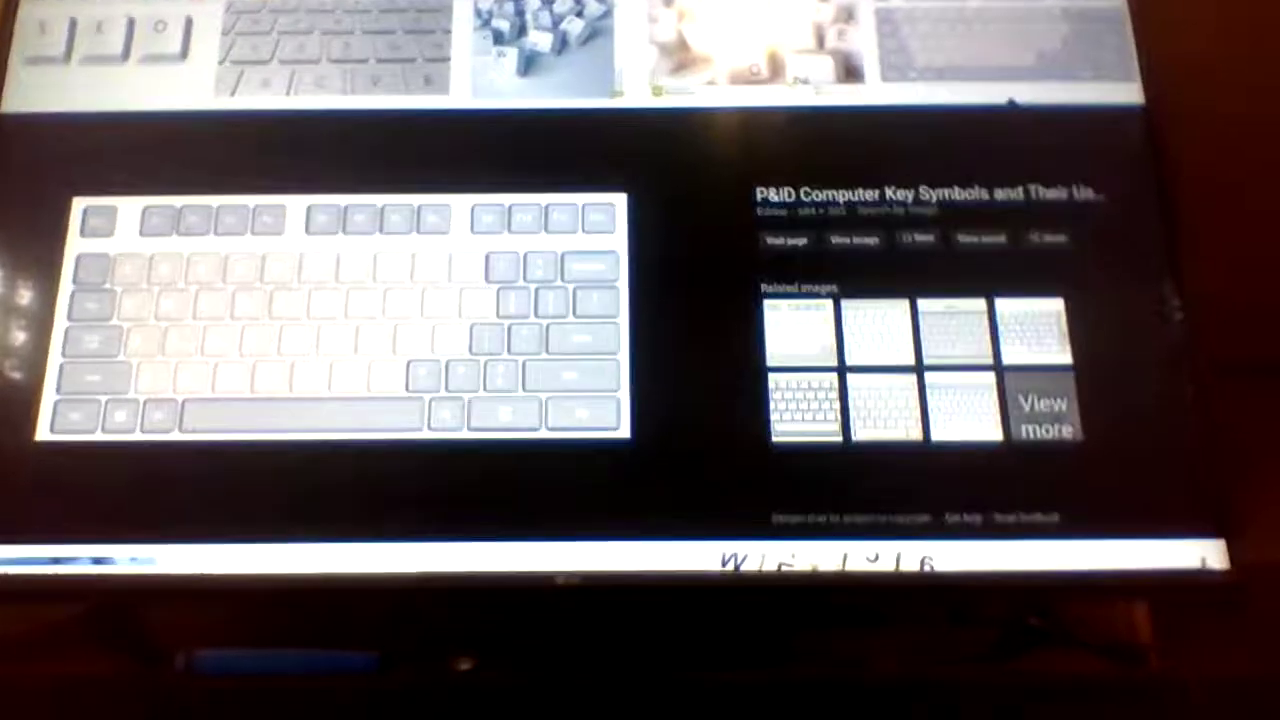
Run a new Google search for Chromebook keys from the address bar.
key("ctrl+l")
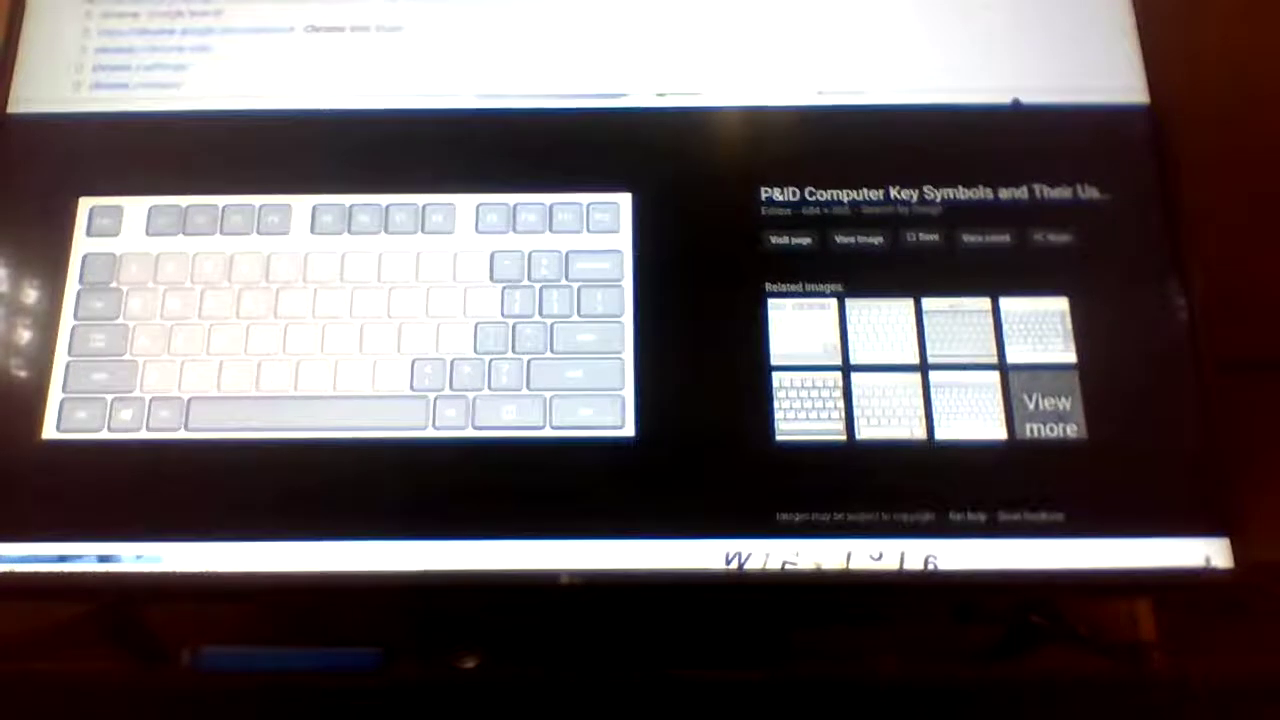
type("b")
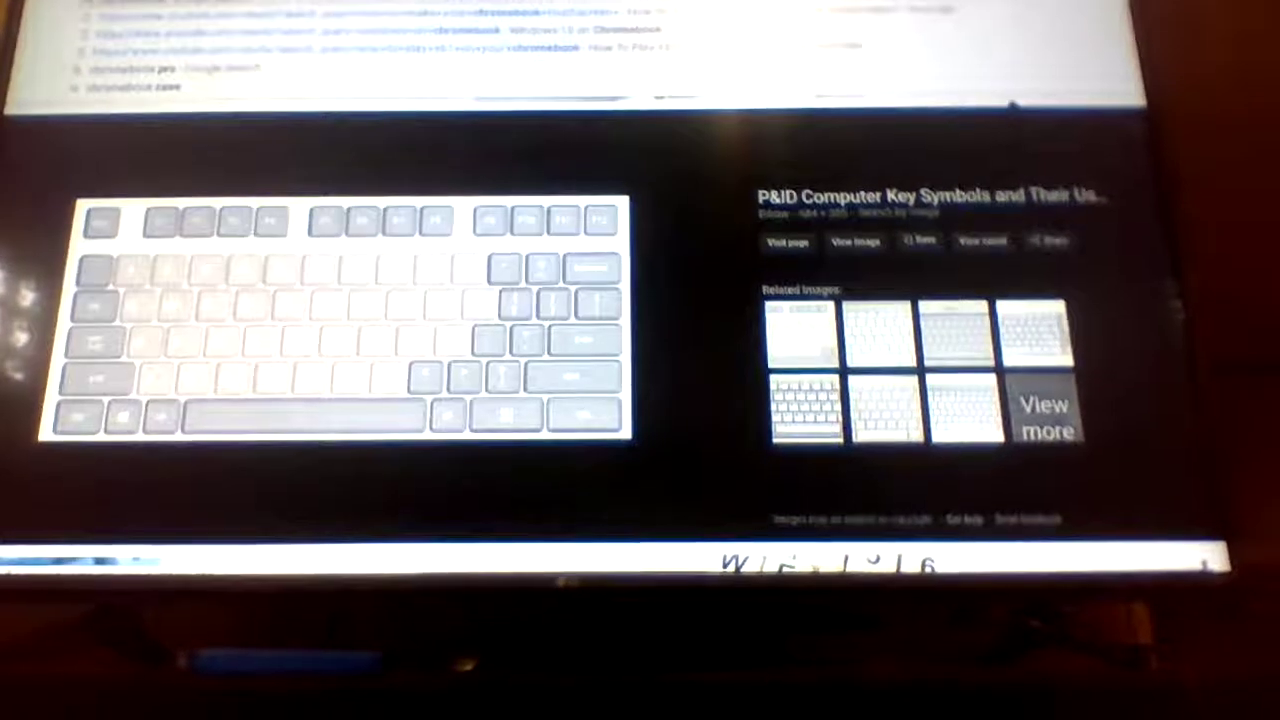
type(" k")
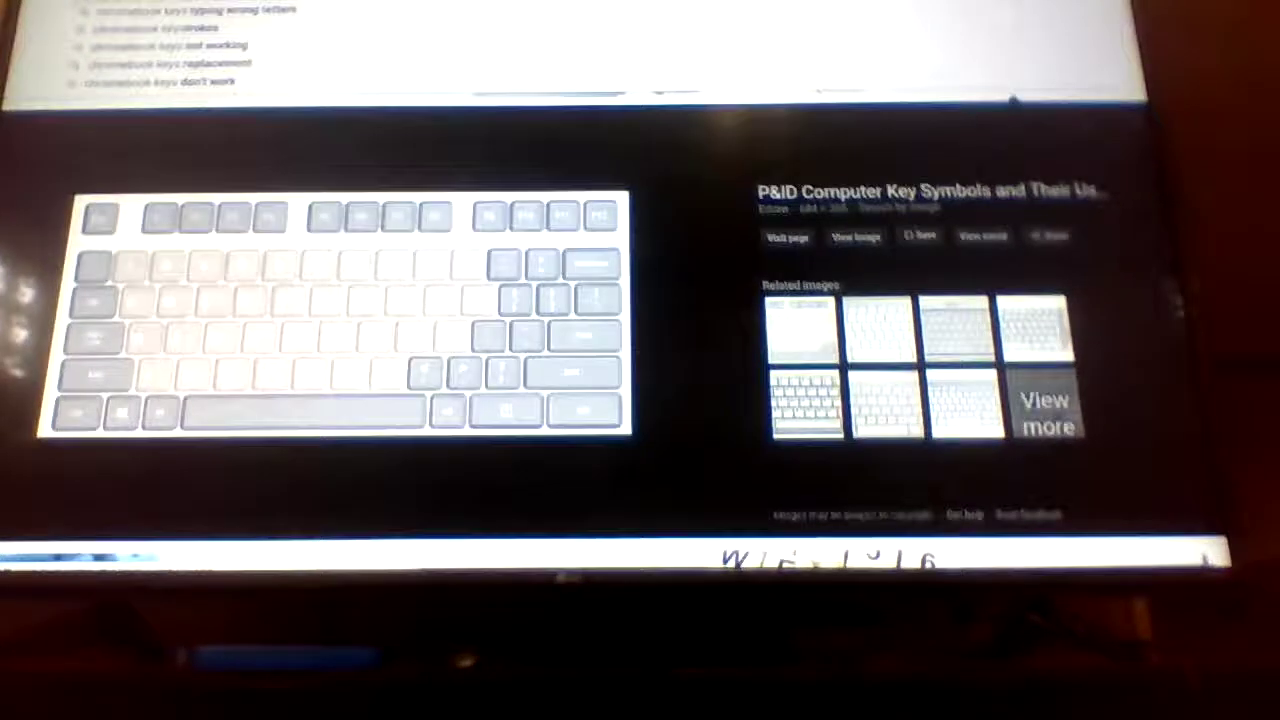
key("Return")
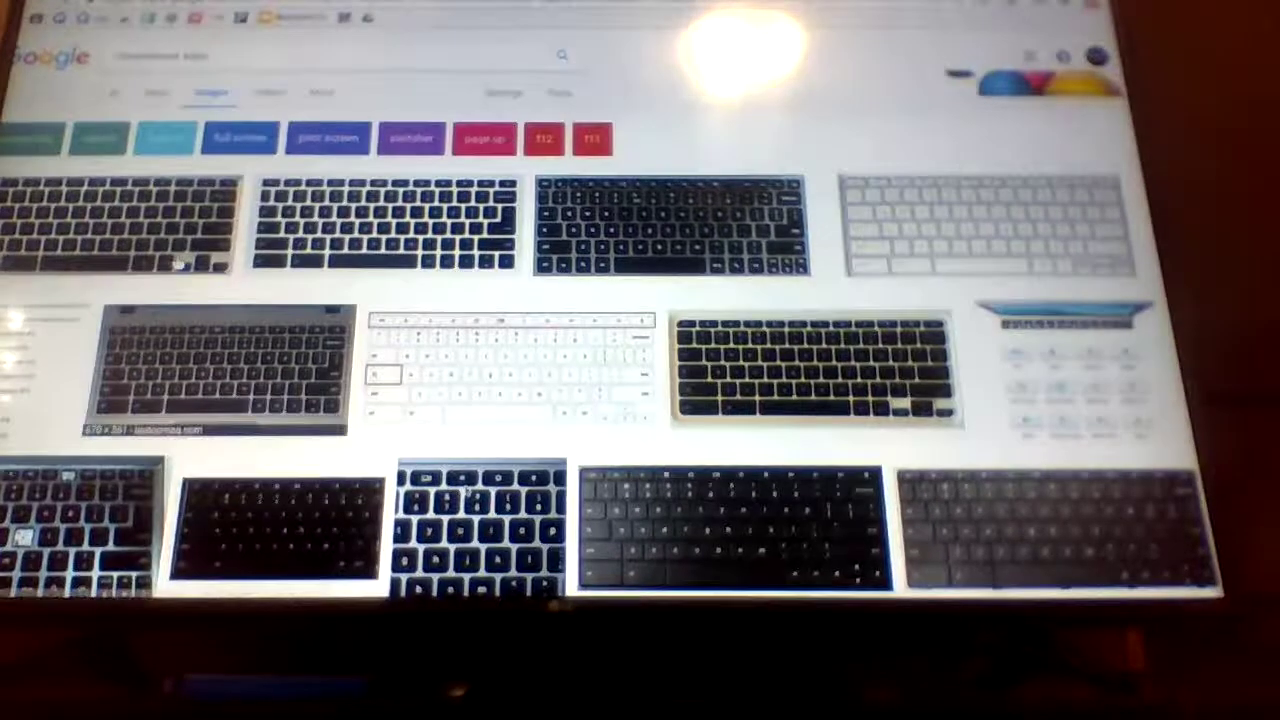
Open the ChromeBook XE303C12 keyboard thumbnail in an enlarged preview.
left_click(480, 525)
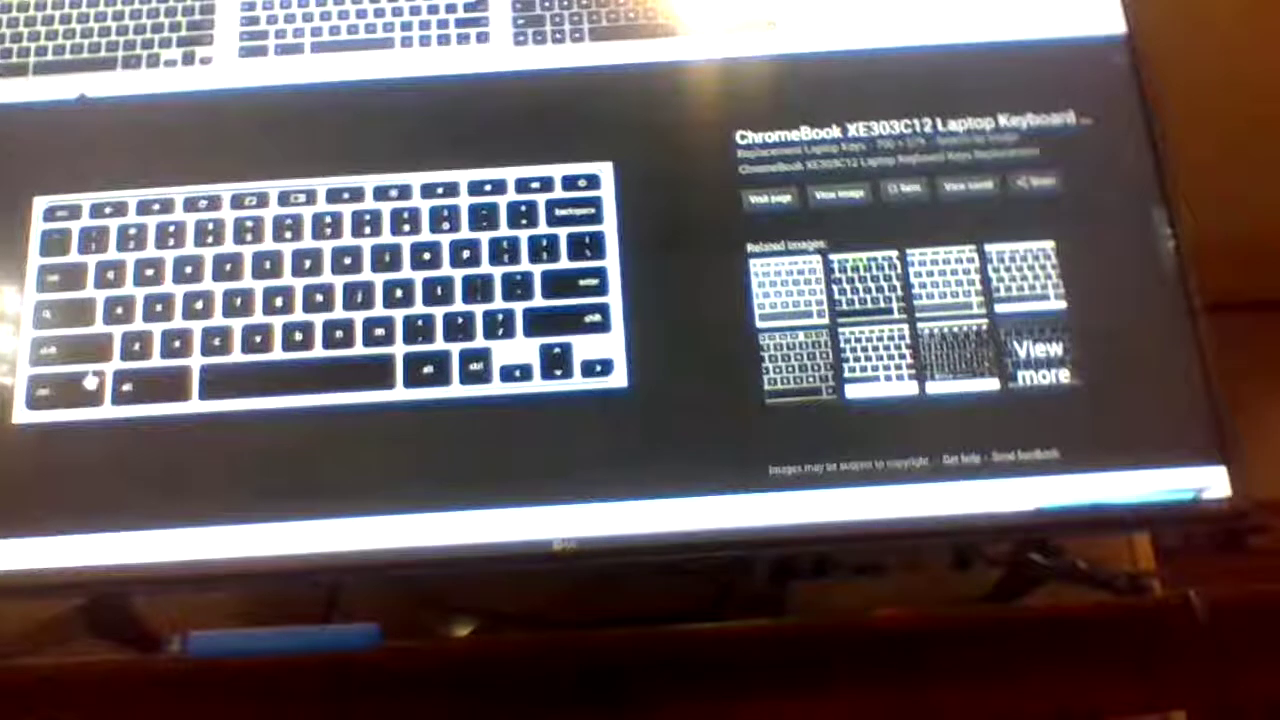